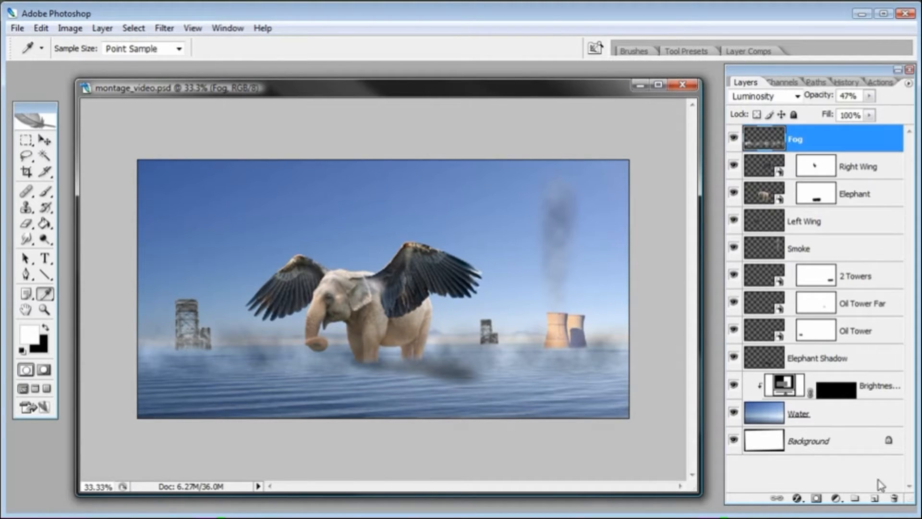
Add a new layer above the Fog layer and name it Brown
click(874, 500)
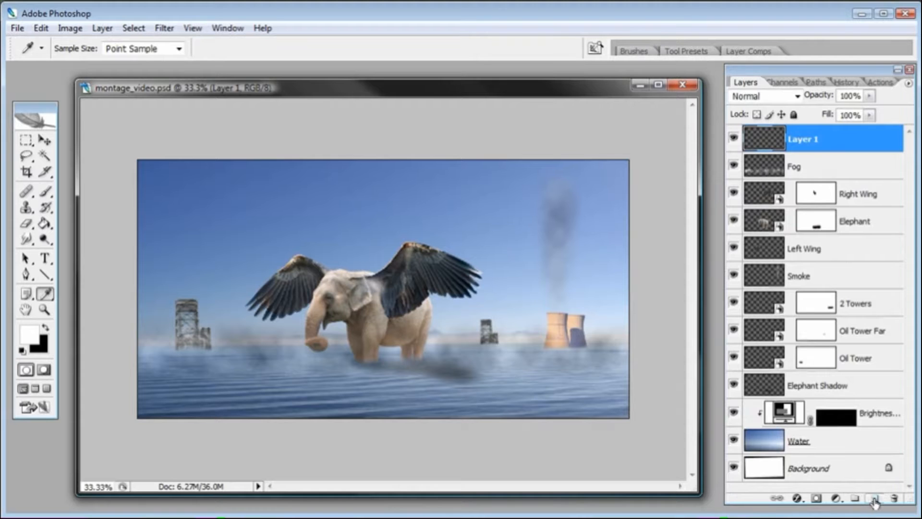
double_click(803, 139)
text(Brown)
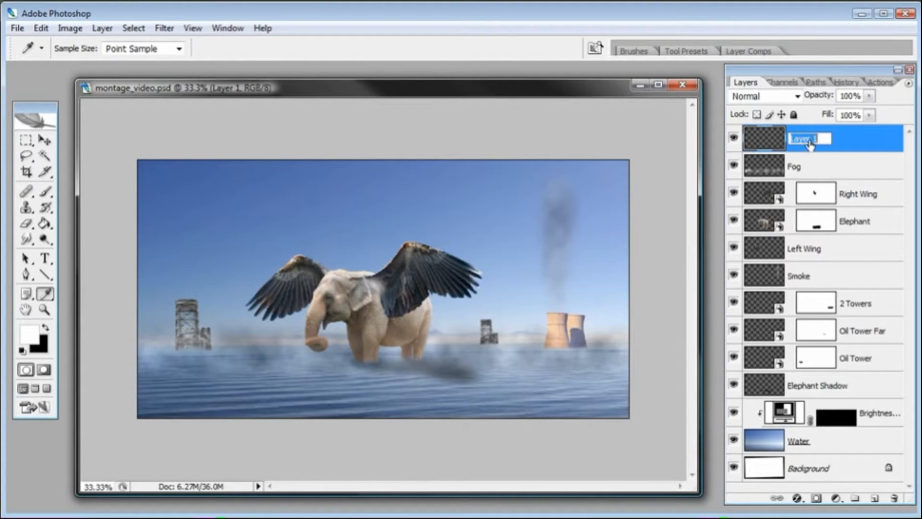
key(Return)
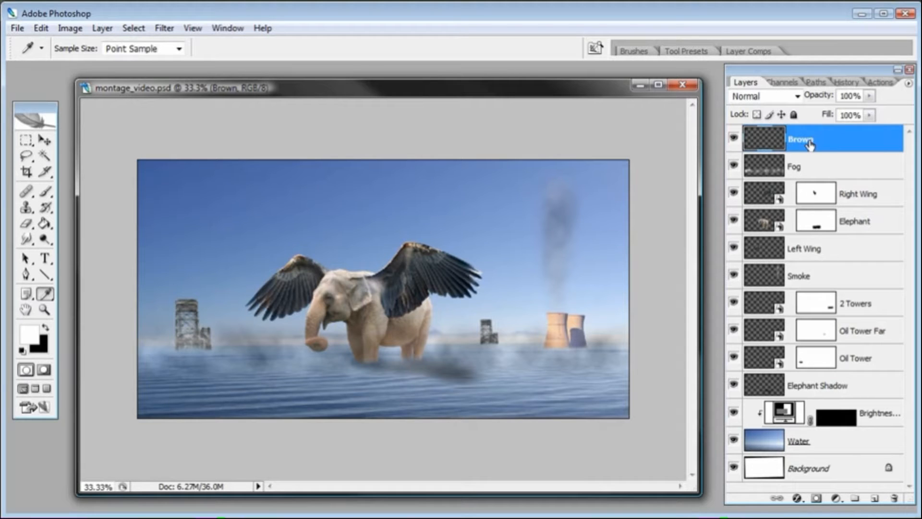
Set the foreground color to the light brown with hex value b29a7c
click(27, 337)
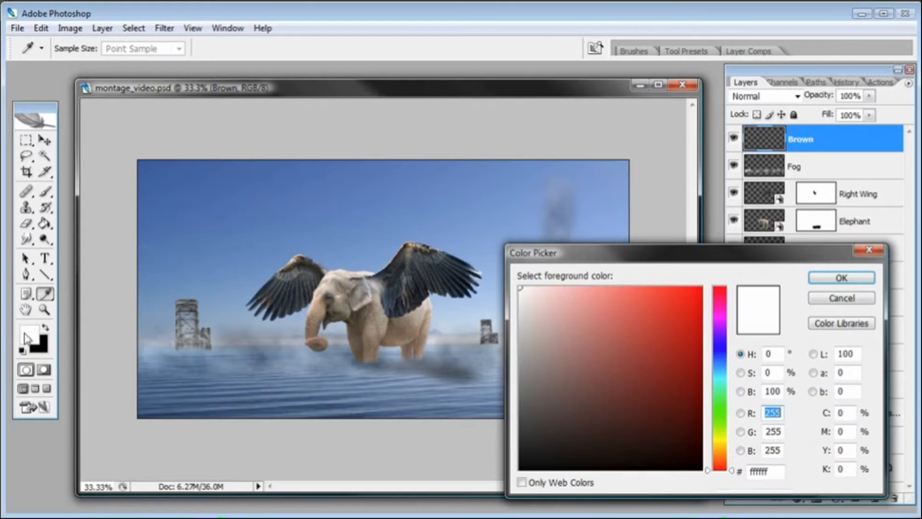
drag(647, 258, 493, 215)
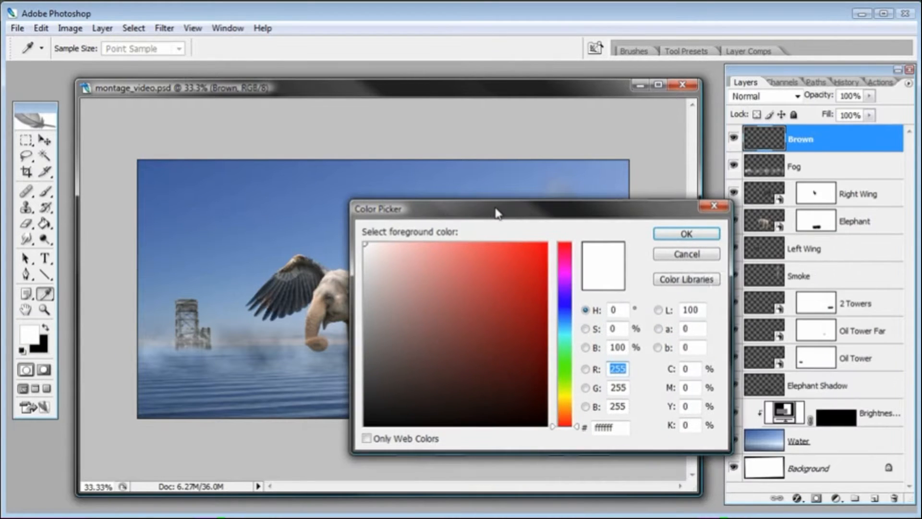
click(609, 427)
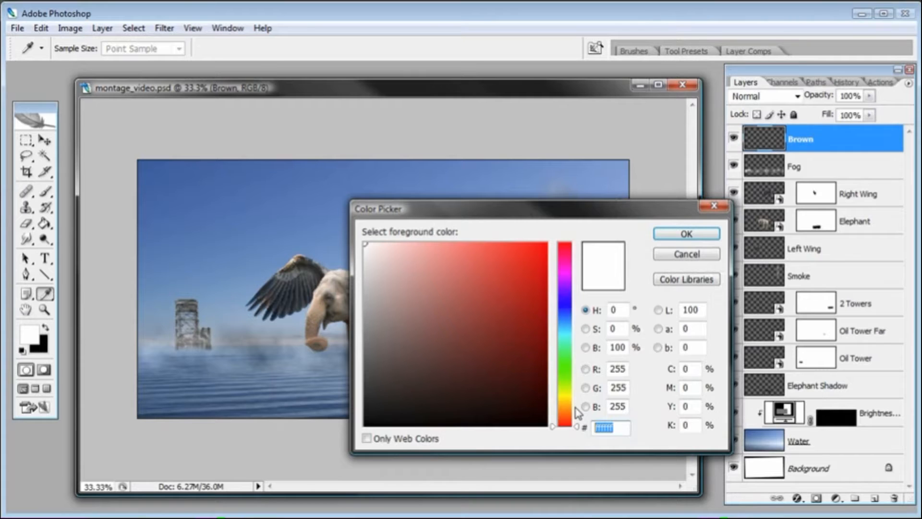
text(b2)
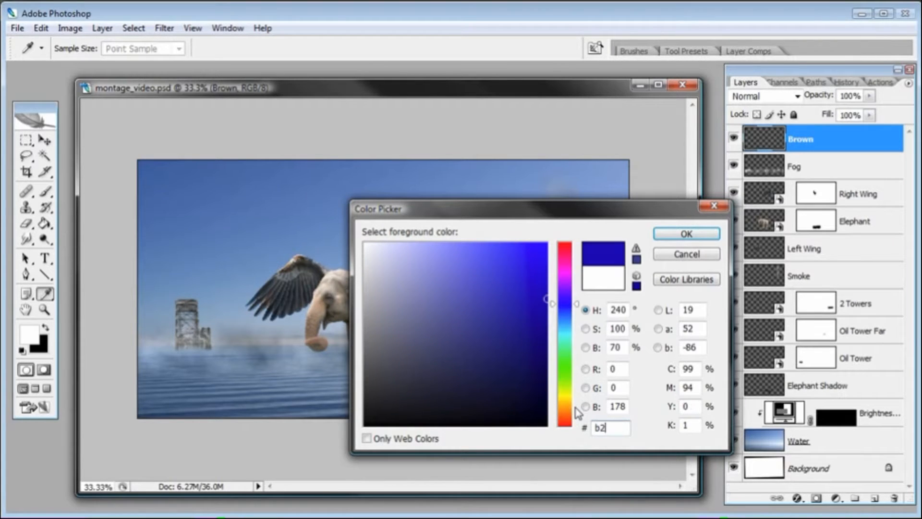
text(9)
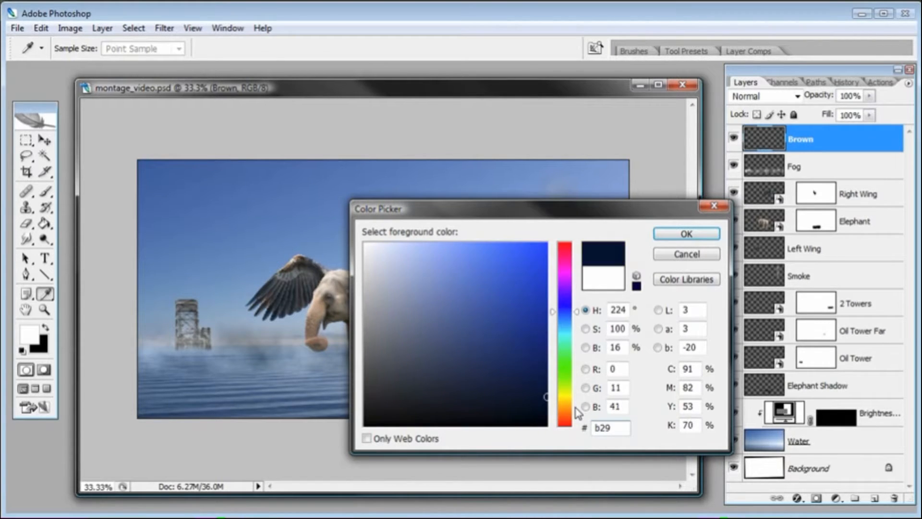
text(a7)
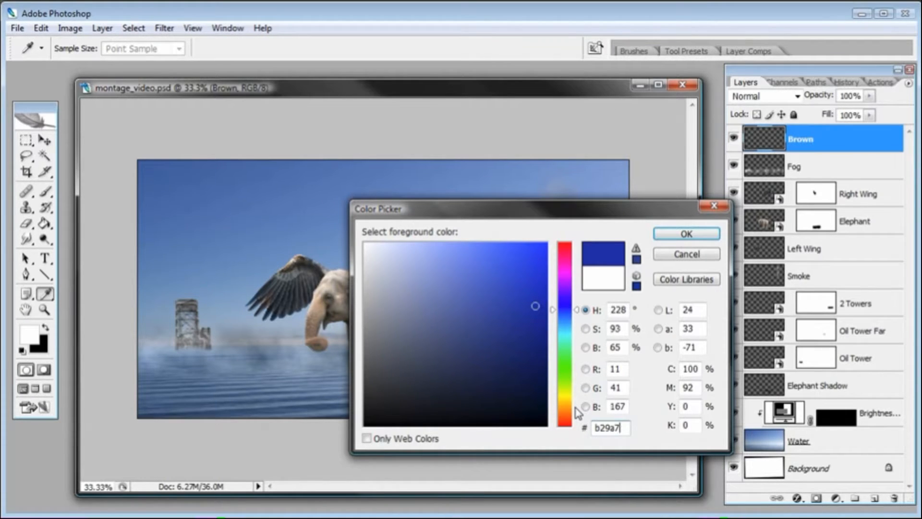
text(c)
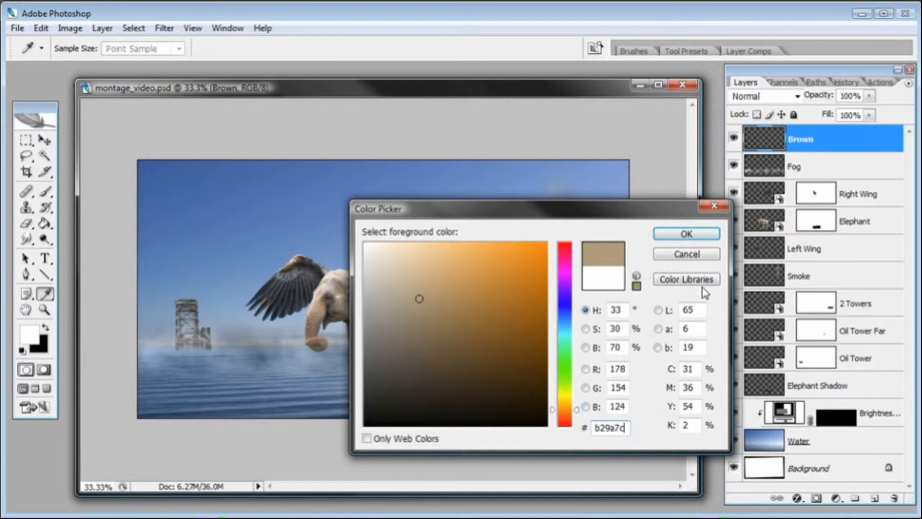
click(697, 235)
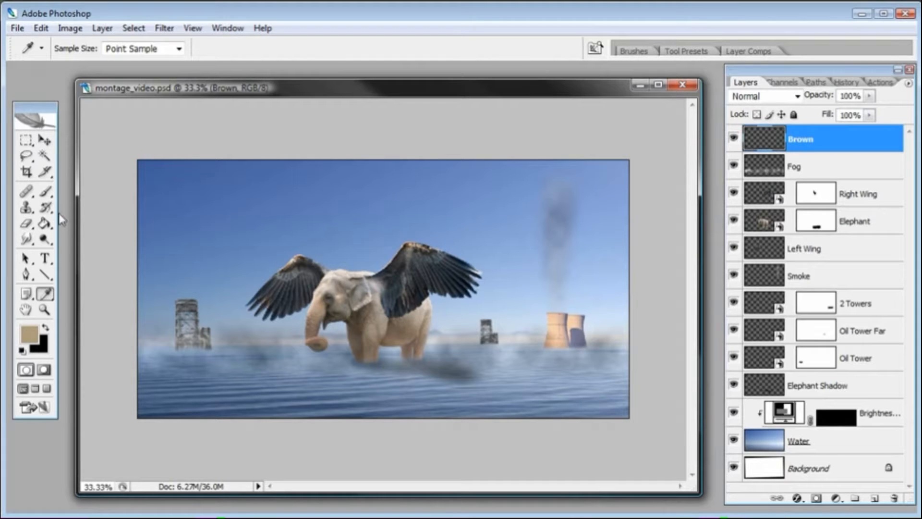
Fill the Brown layer with the foreground color using the Paint Bucket and set its blend mode to Color
click(46, 225)
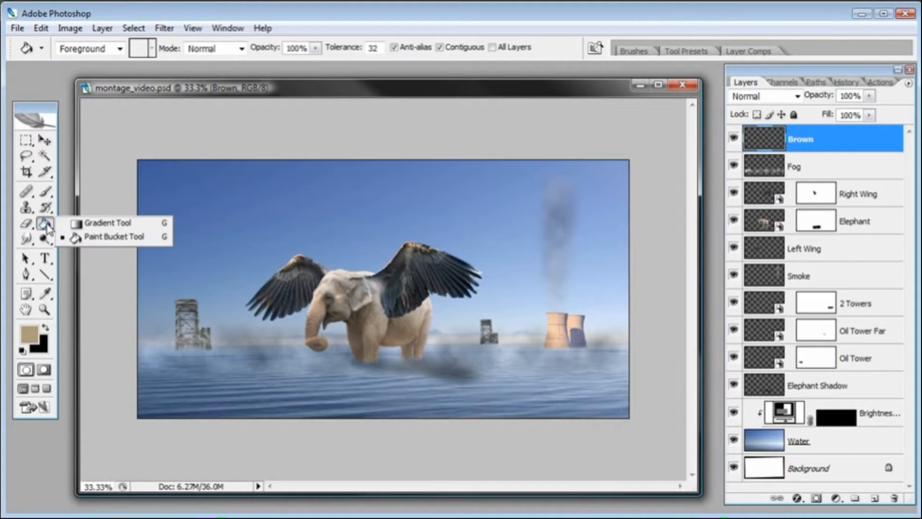
click(92, 241)
click(292, 230)
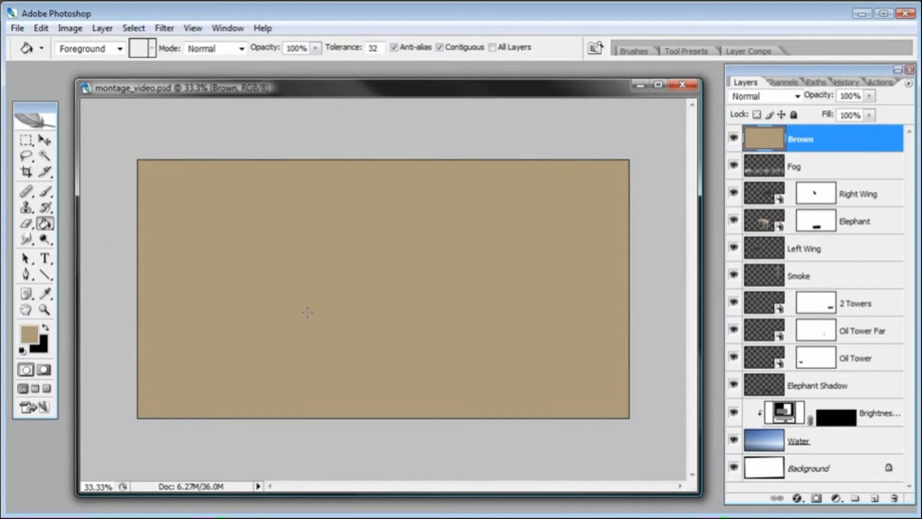
click(798, 97)
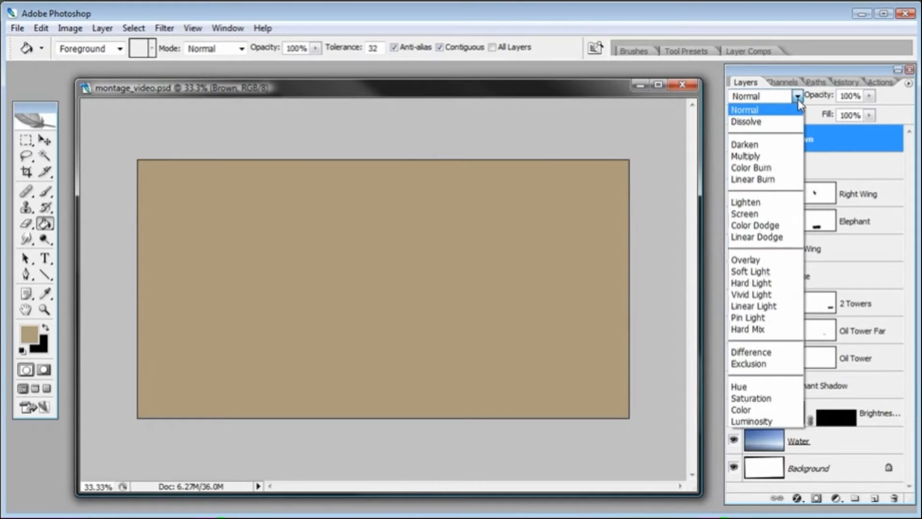
click(756, 411)
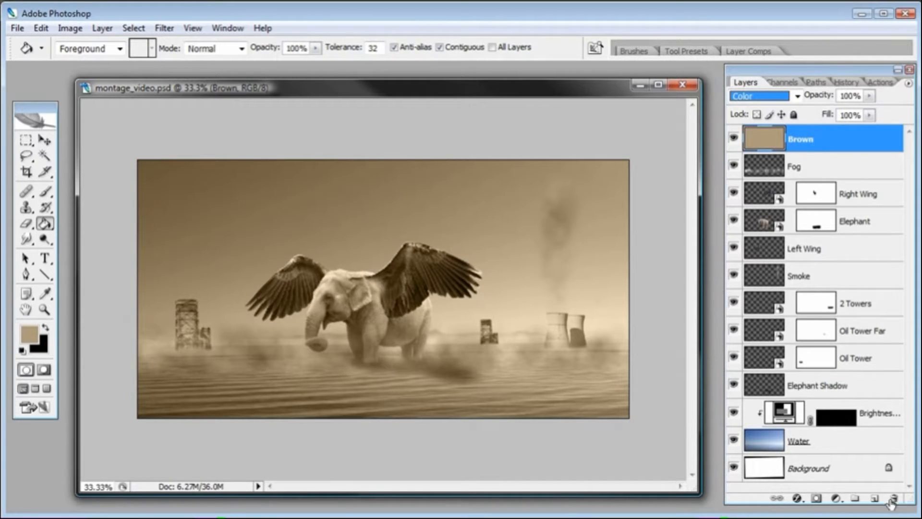
Add a new layer above the Brown layer and name it Blue
click(875, 498)
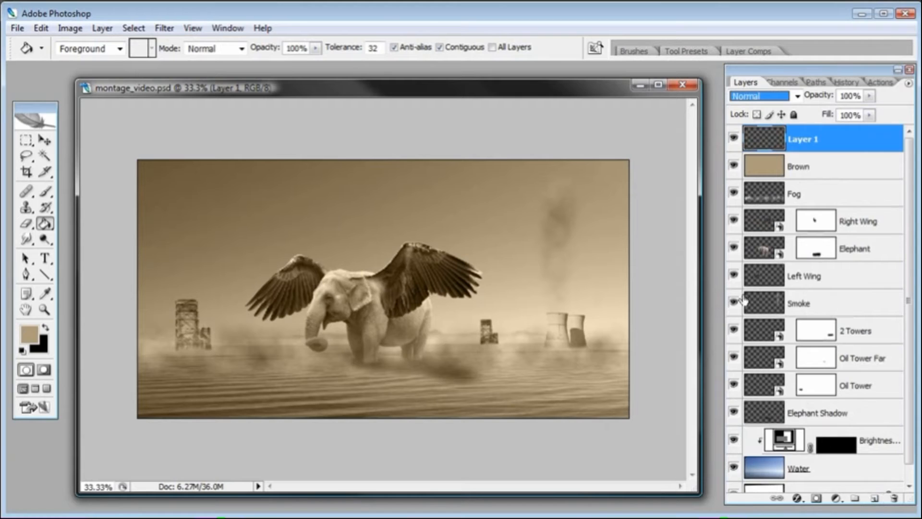
double_click(803, 140)
text(Blue)
key(Return)
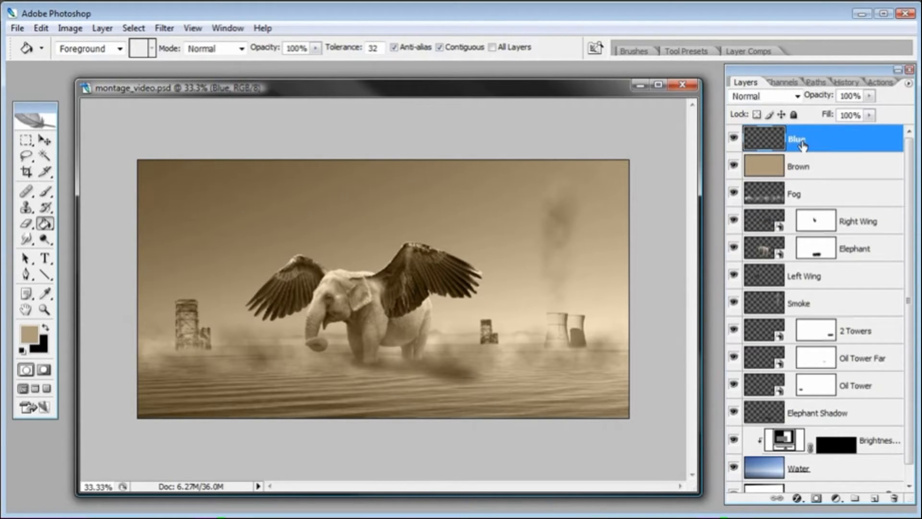
Set the foreground color to the grayish blue with hex value 475368
click(28, 334)
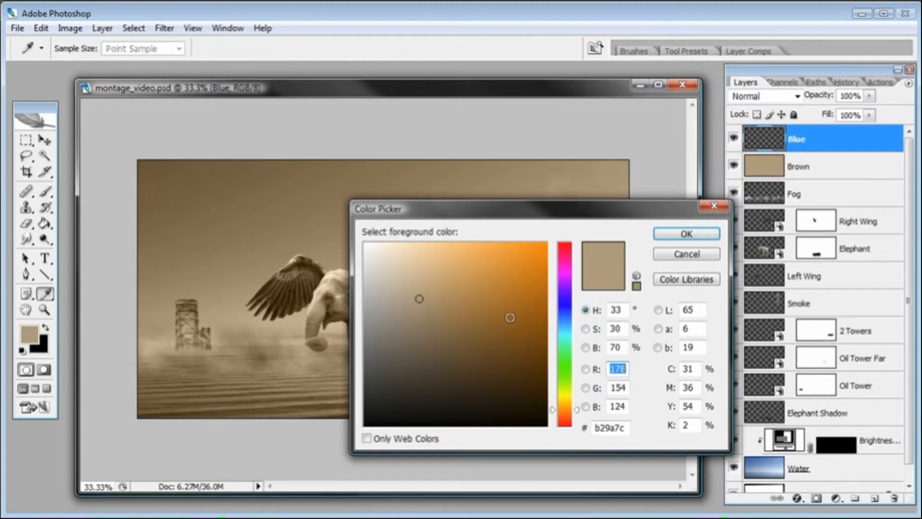
click(611, 427)
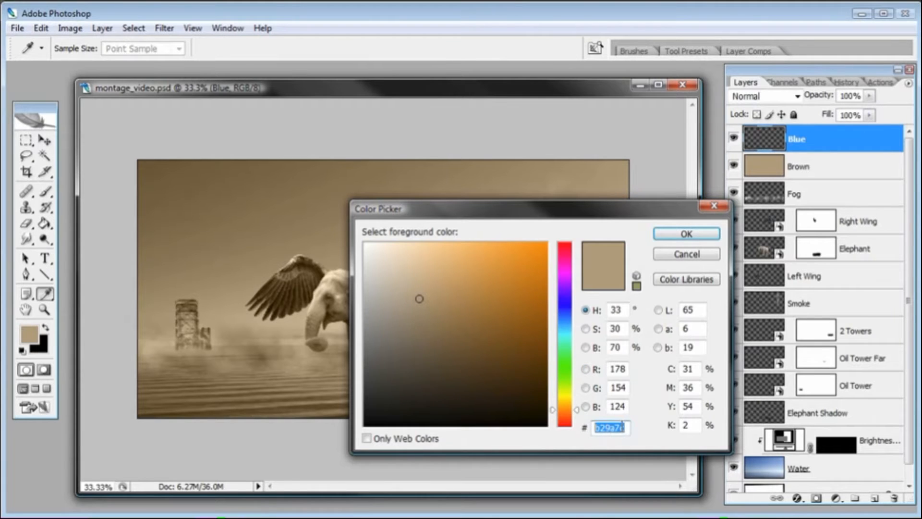
text(4)
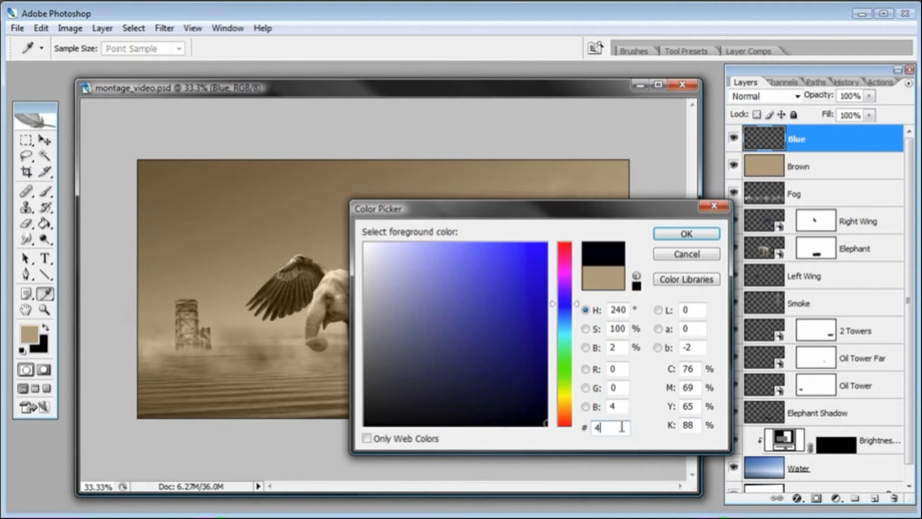
text(753)
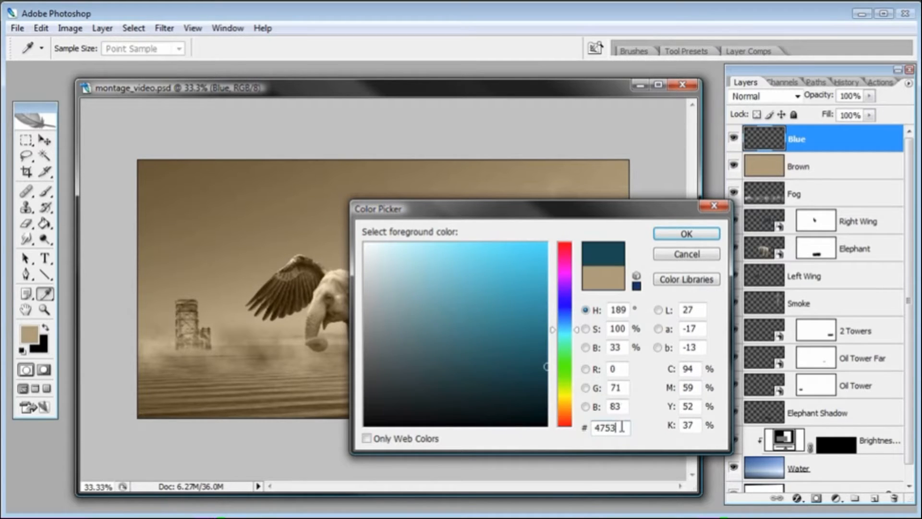
text(68)
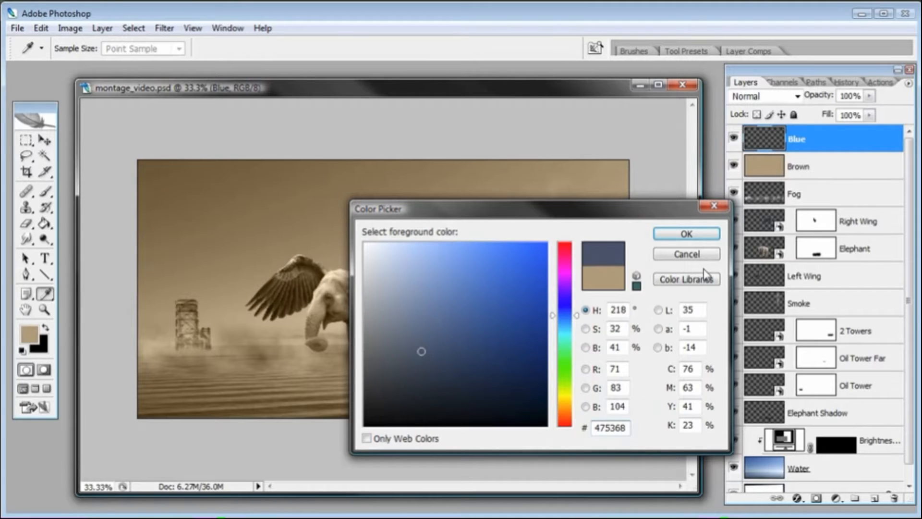
click(687, 234)
Fill the Blue layer with the foreground color using the Paint Bucket and set its blend mode to Overlay
key(g)
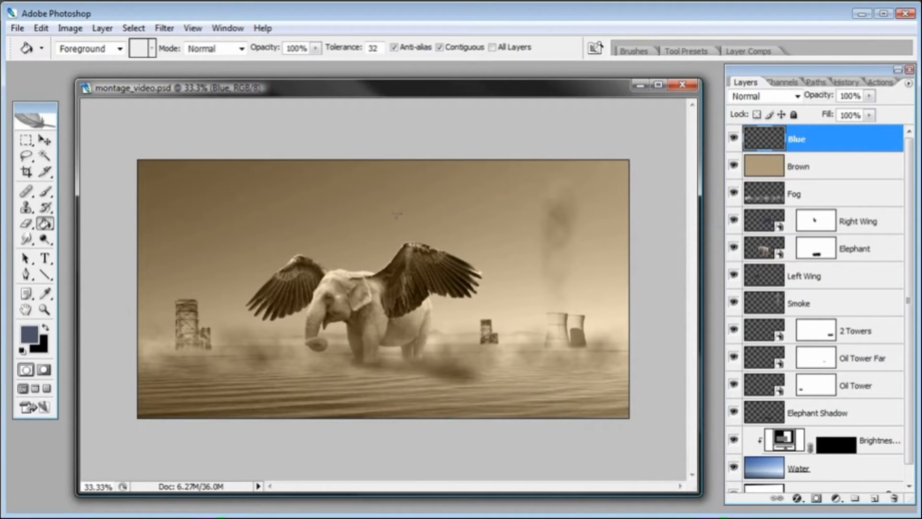
click(272, 213)
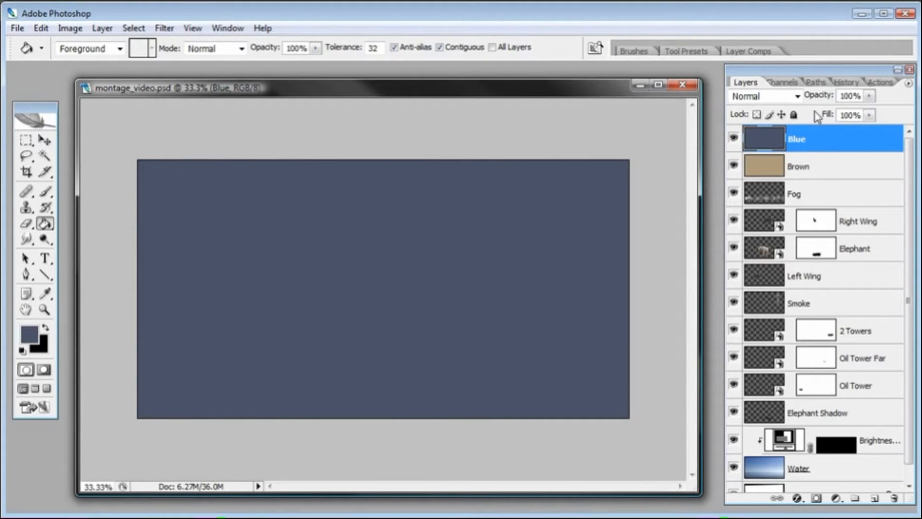
click(797, 96)
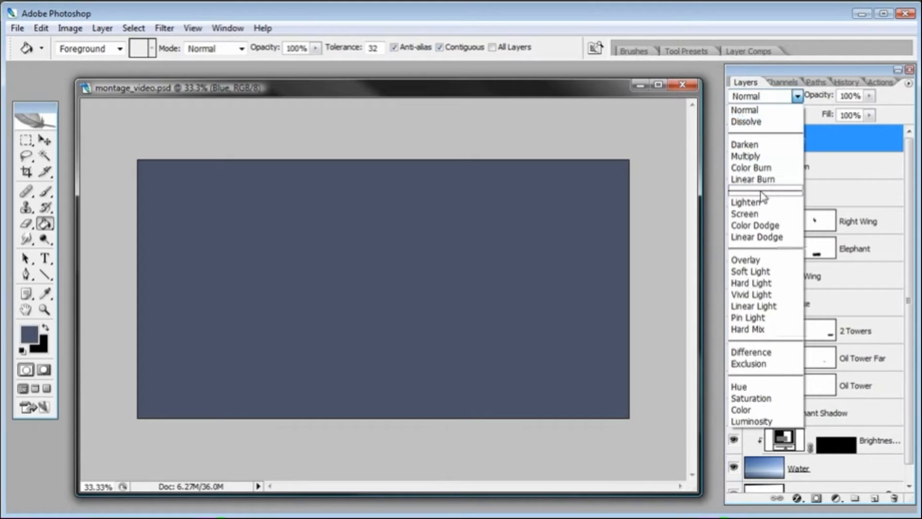
click(756, 262)
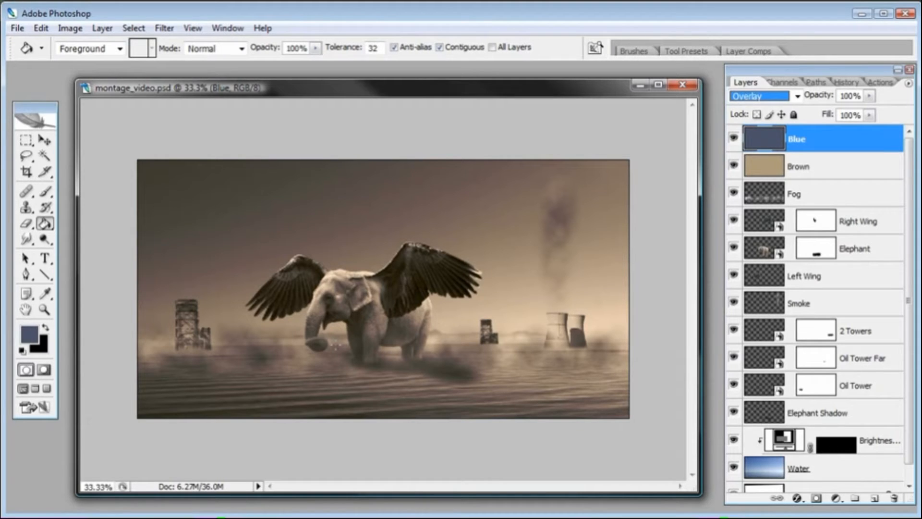
Add a new layer named Blue 2 above the Blue layer and fill it with the same blue foreground color
click(874, 499)
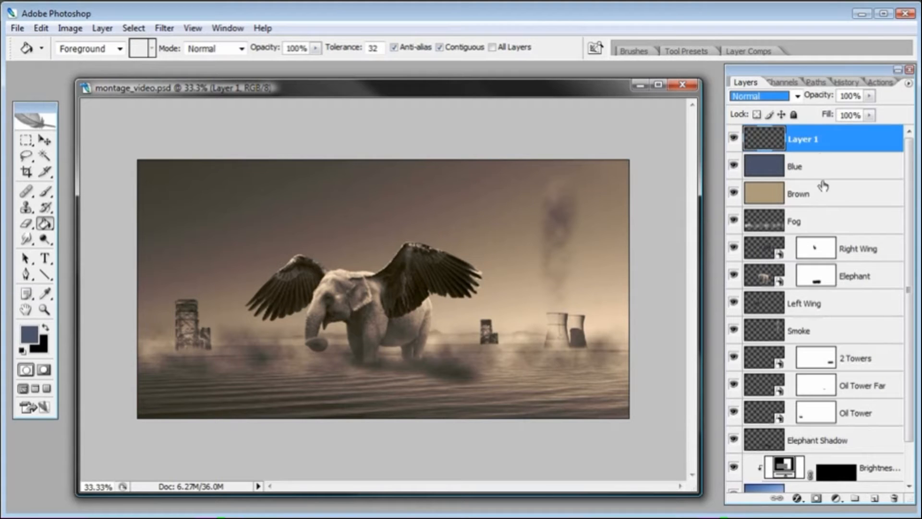
double_click(813, 140)
text(Blue 2)
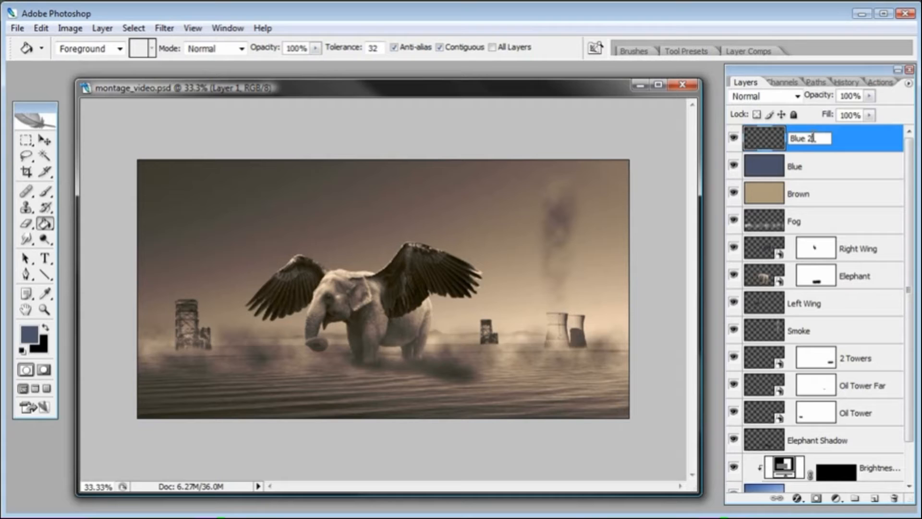
key(Return)
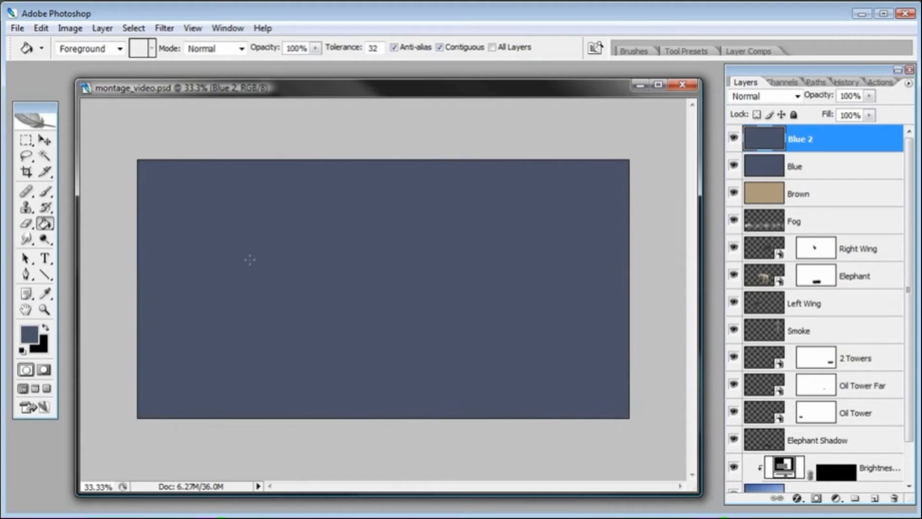
Set the Blue 2 layer's blend mode to Overlay and reduce its opacity to 61%
click(797, 96)
click(747, 261)
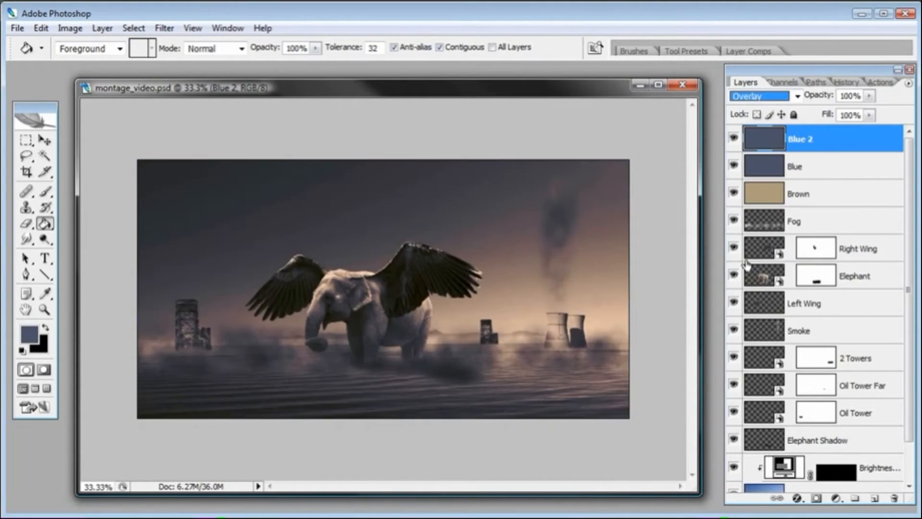
click(870, 96)
drag(869, 110, 838, 117)
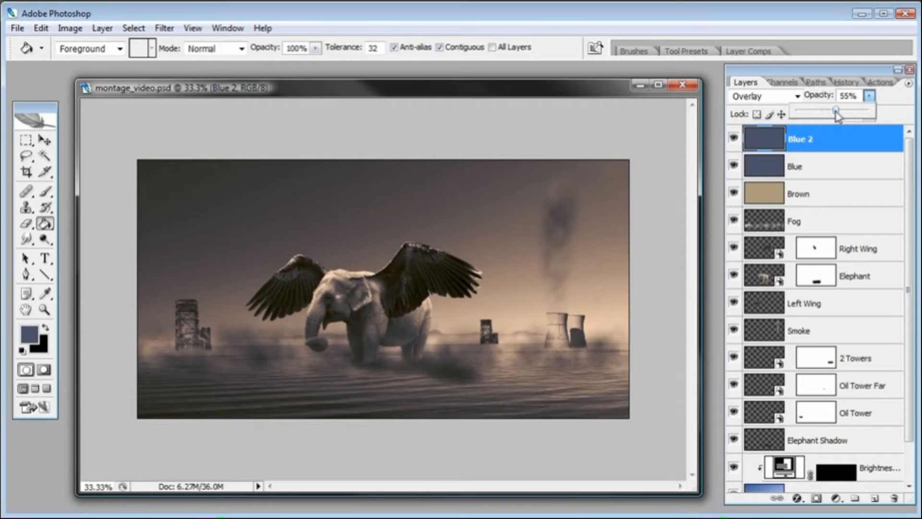
drag(836, 117, 843, 119)
click(488, 90)
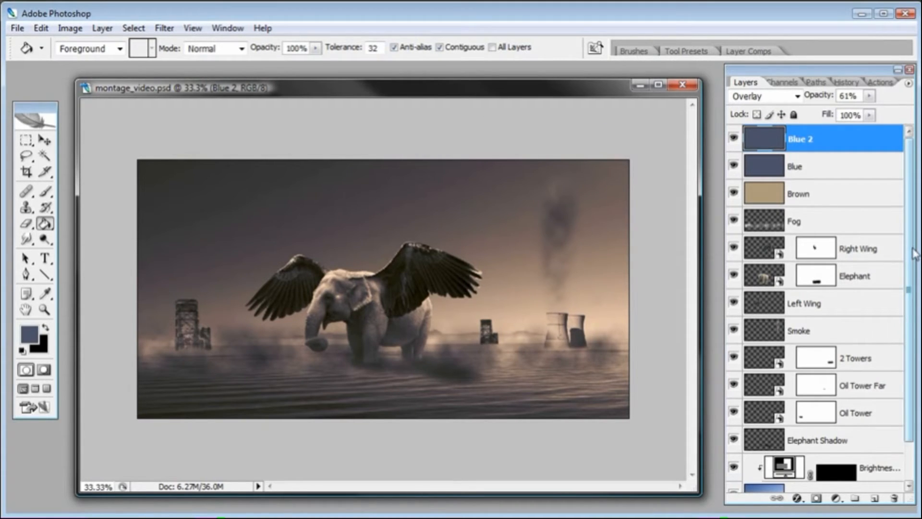
Add a Brightness/Contrast adjustment layer above the Right Wing layer, using that layer as its clipping mask
drag(914, 253, 908, 288)
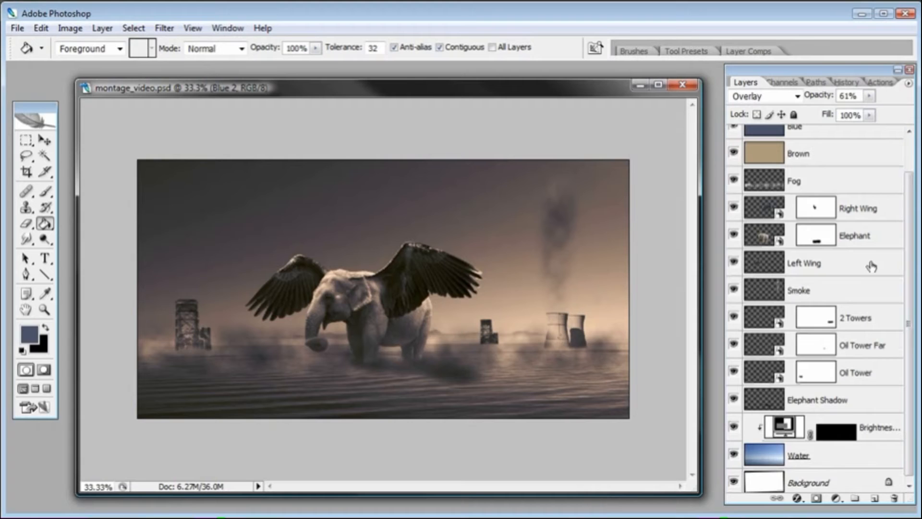
click(807, 268)
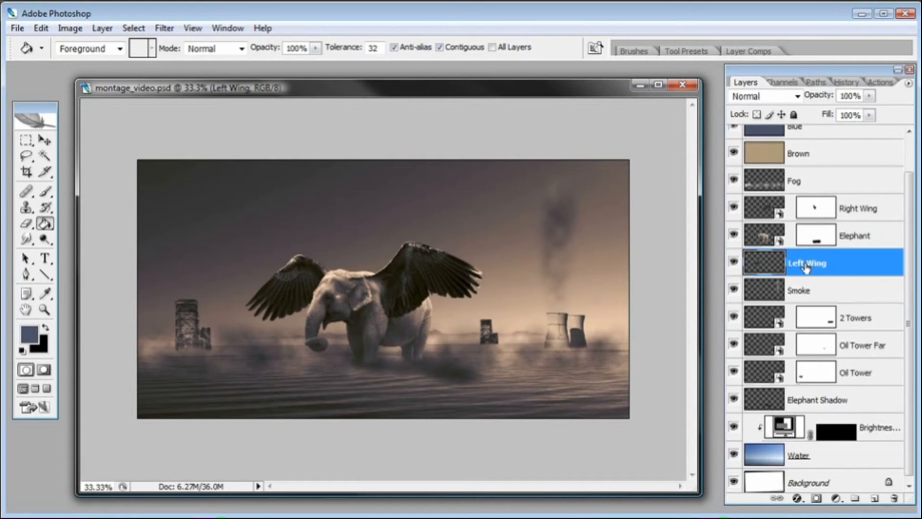
drag(914, 235, 915, 200)
click(766, 239)
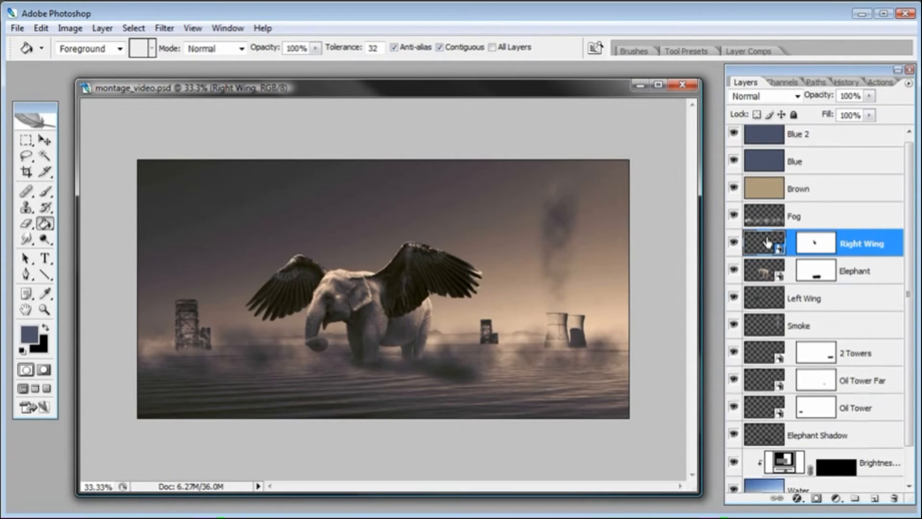
click(836, 500)
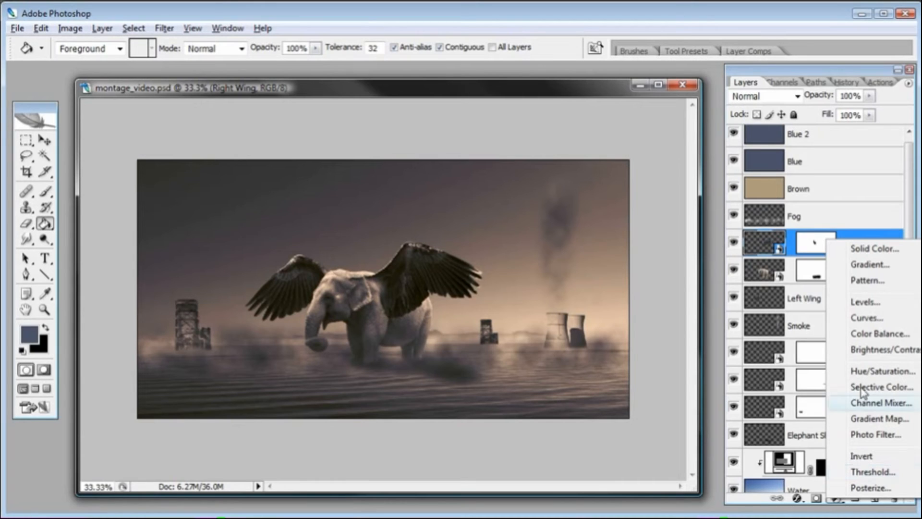
click(869, 350)
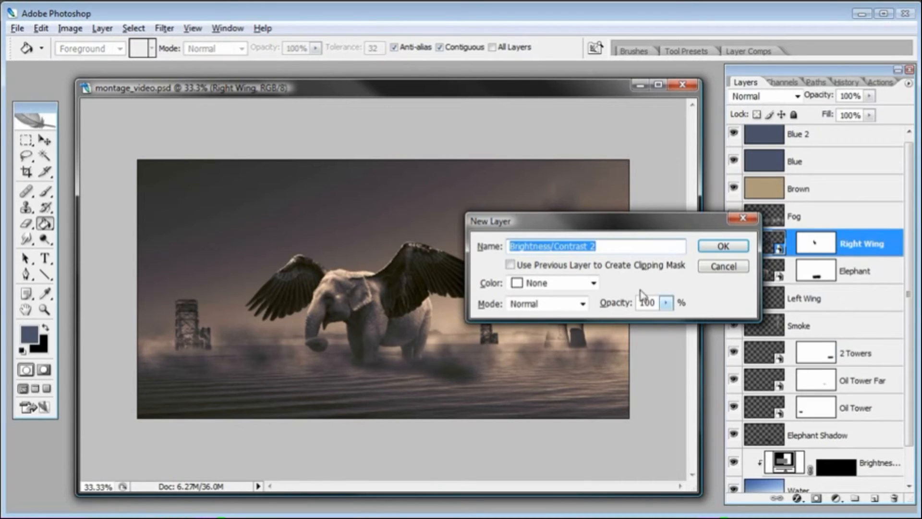
click(525, 266)
click(723, 246)
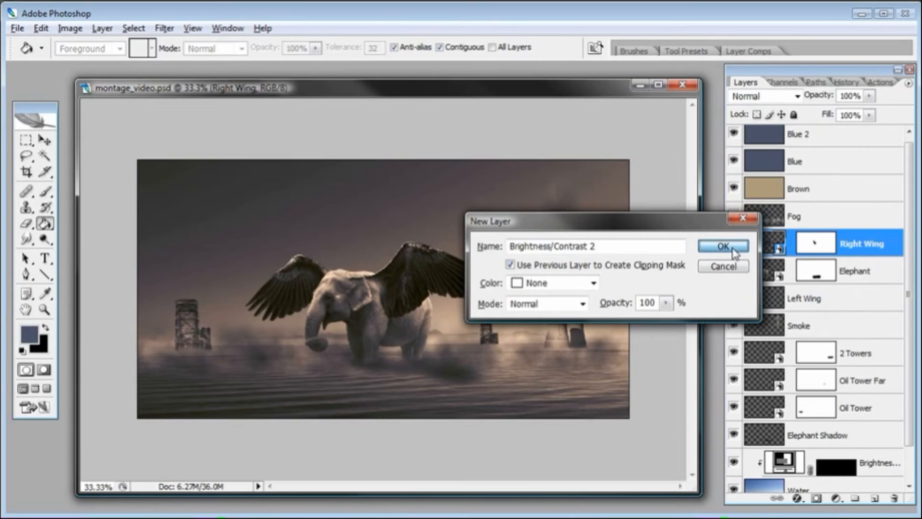
Try brightness +38 and contrast -1 on the right wing's adjustment, comparing the image with the preview off and on
drag(688, 307, 687, 337)
drag(687, 375, 722, 377)
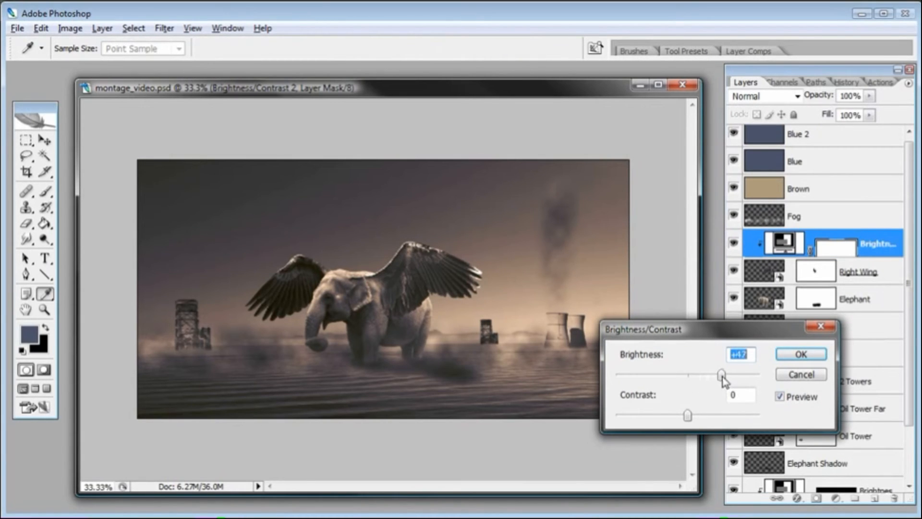
drag(688, 416, 685, 418)
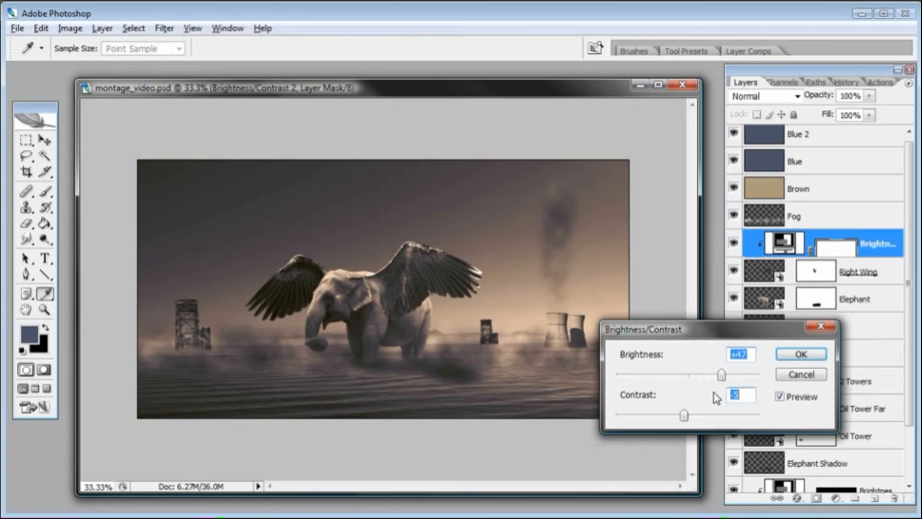
drag(721, 376, 717, 381)
drag(696, 417, 687, 418)
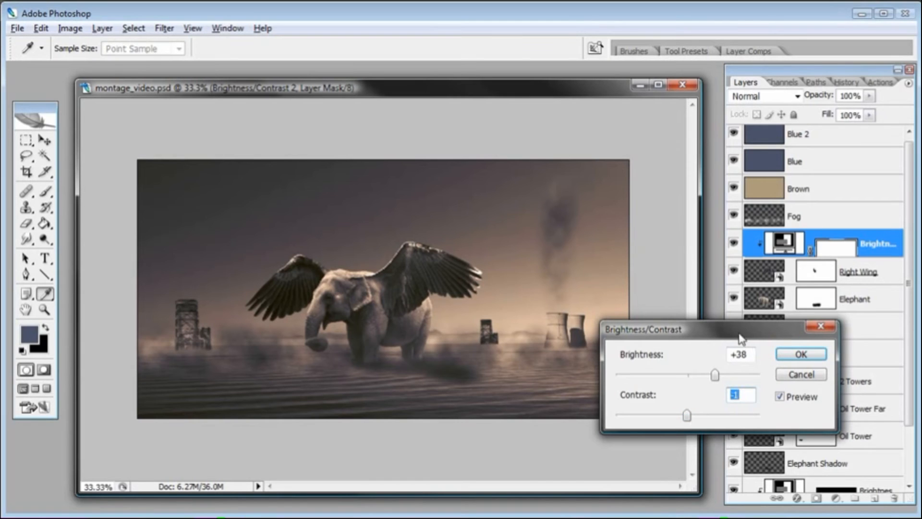
drag(741, 336, 548, 358)
click(586, 419)
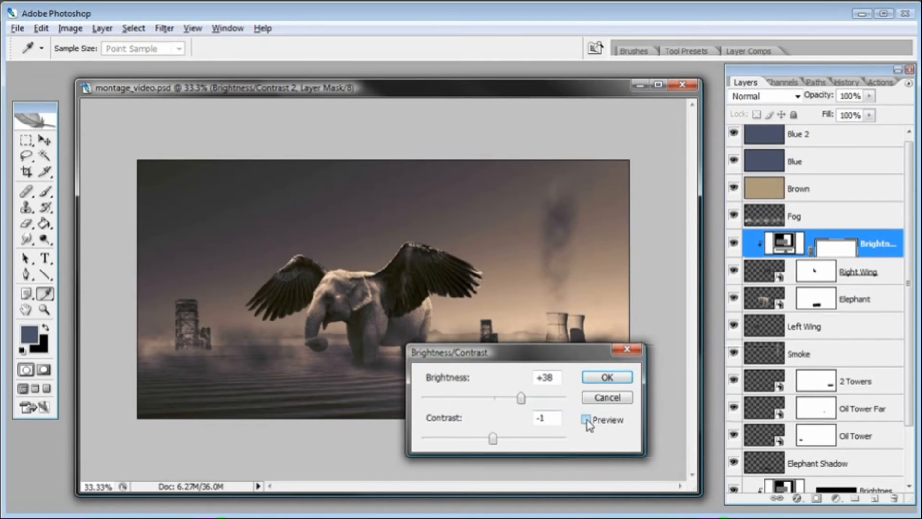
click(586, 420)
drag(562, 355, 735, 352)
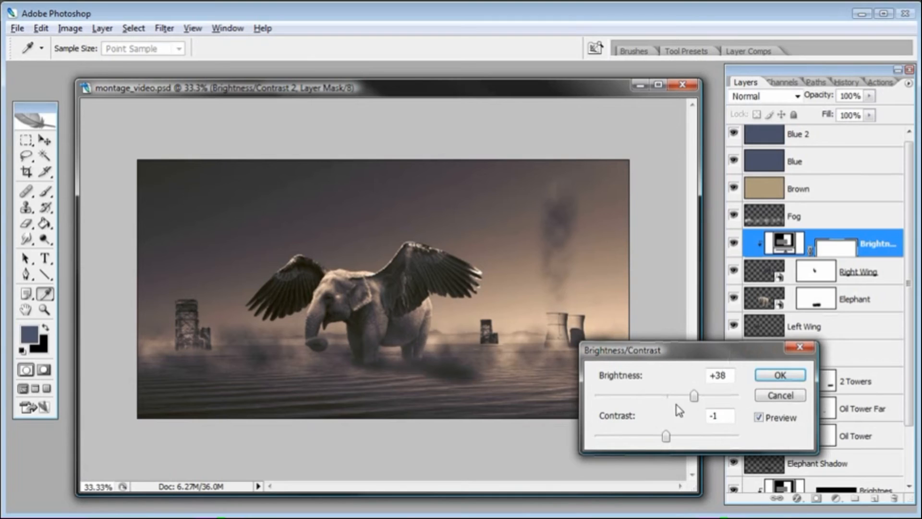
Set the right wing adjustment's brightness to +33 and its contrast to -7
drag(687, 398, 696, 397)
drag(666, 437, 663, 440)
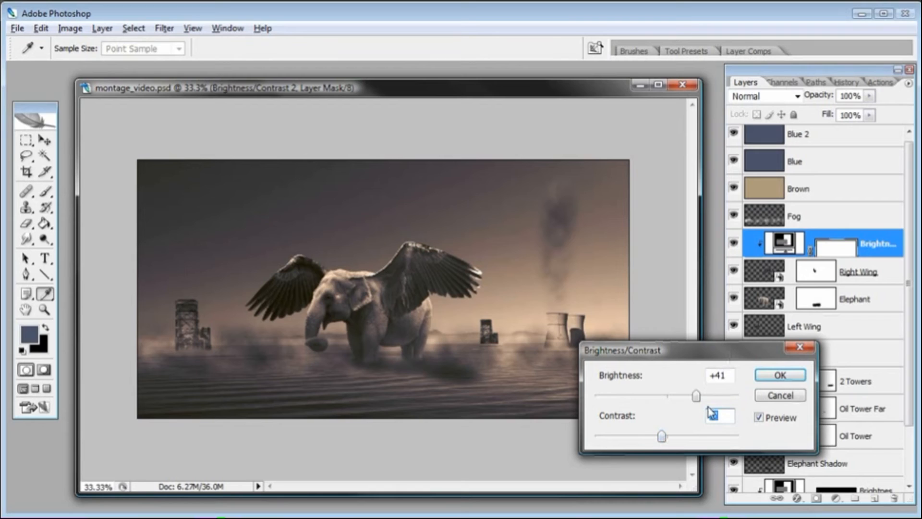
drag(697, 396, 700, 396)
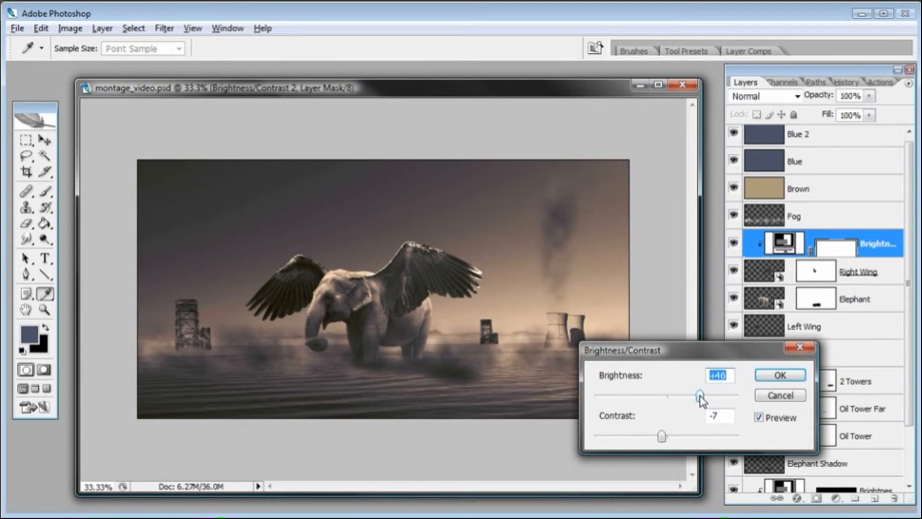
drag(700, 398, 693, 401)
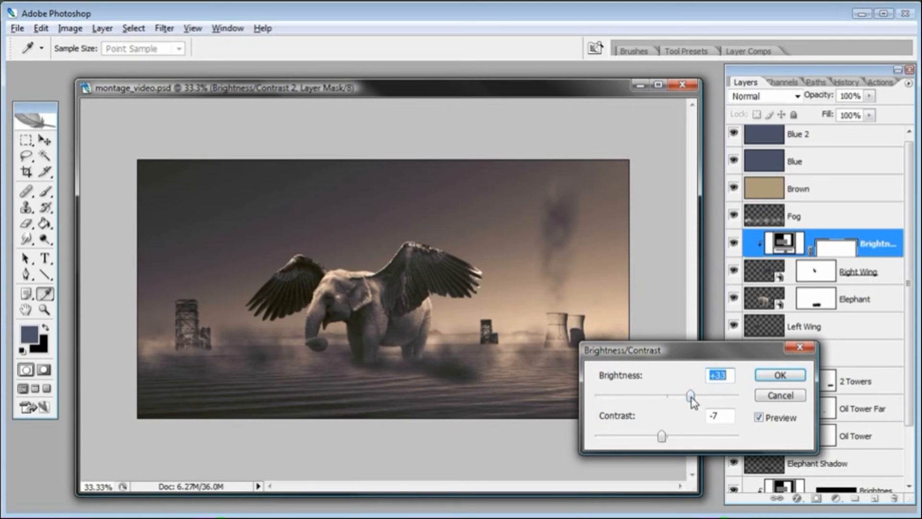
click(780, 375)
key(d)
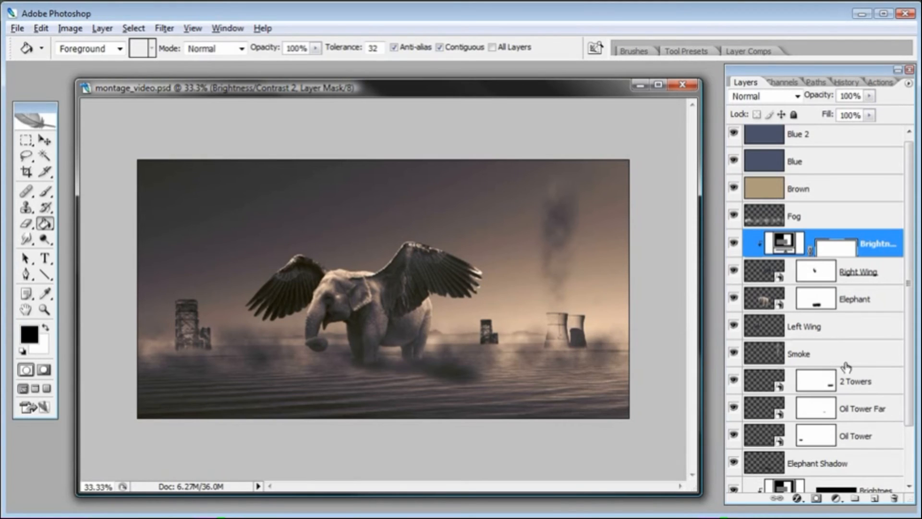
Add a Brightness/Contrast adjustment layer above the Left Wing layer, using that layer as its clipping mask
click(837, 326)
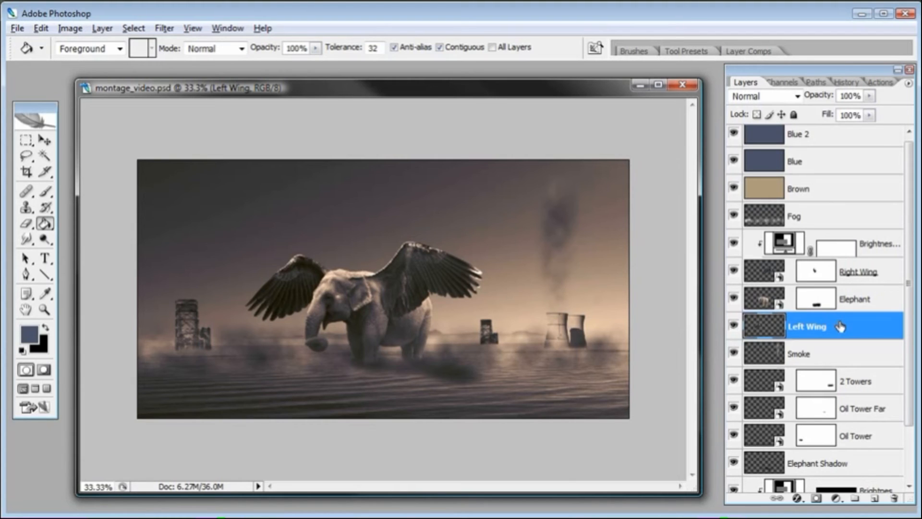
click(836, 498)
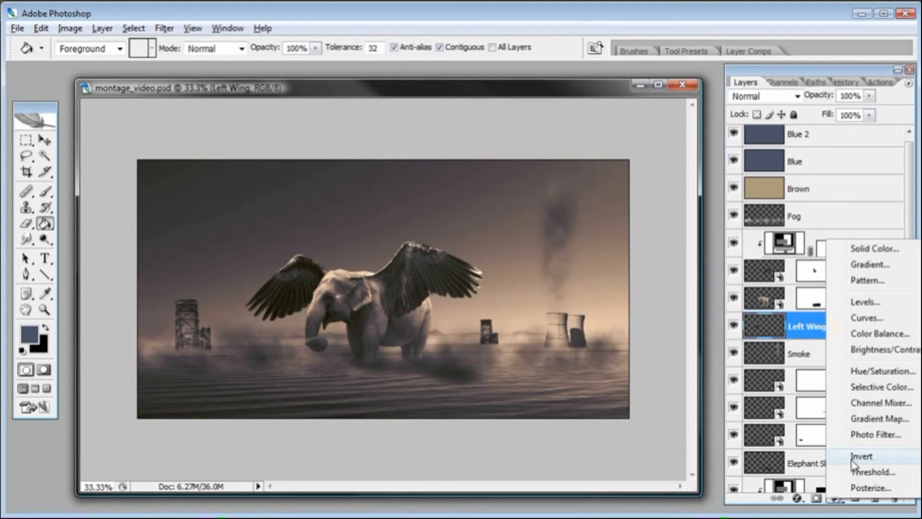
click(863, 357)
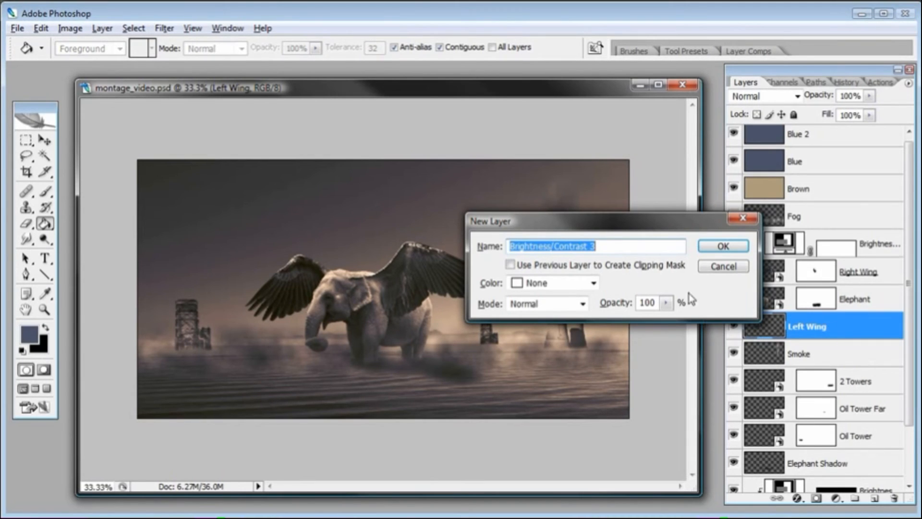
click(547, 265)
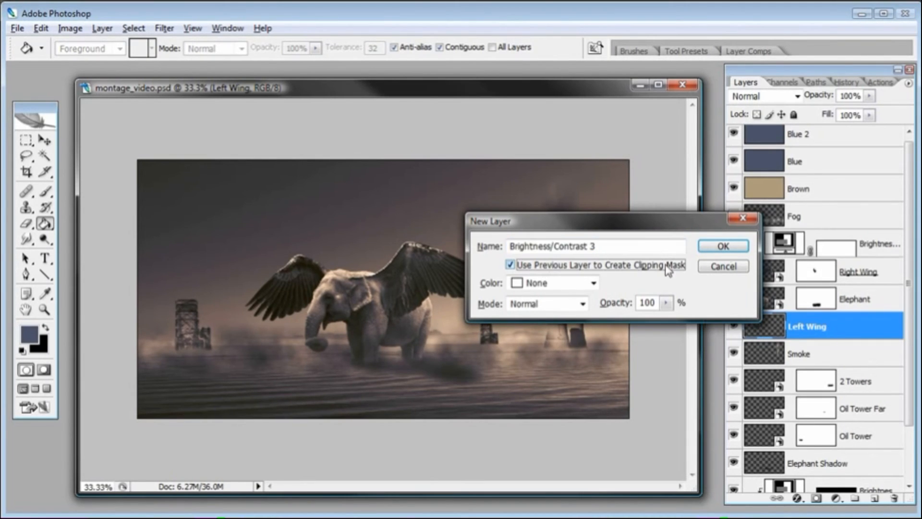
click(724, 245)
Set the left wing adjustment's brightness to +22 and its contrast to -14
drag(671, 398, 687, 397)
drag(667, 437, 660, 437)
drag(687, 397, 691, 397)
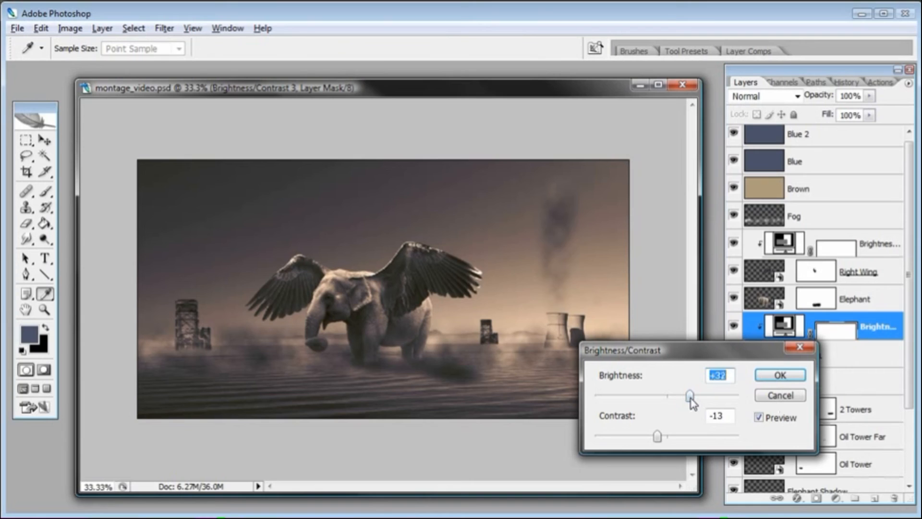
drag(664, 349, 663, 341)
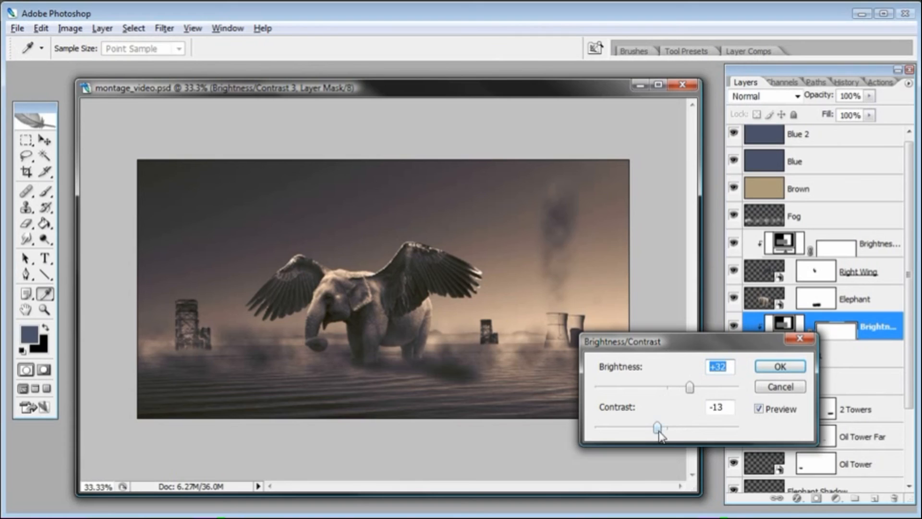
drag(659, 431, 658, 430)
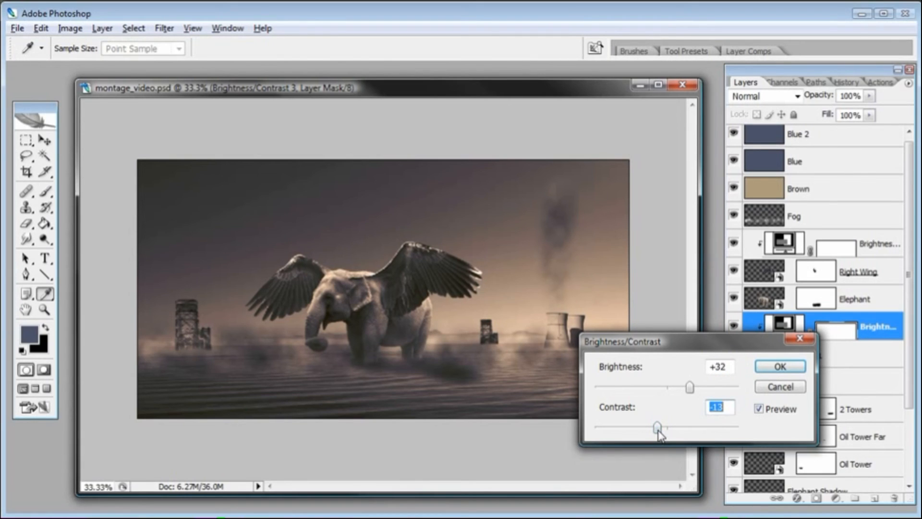
mouse_move(656, 428)
mouse_down()
mouse_move(711, 434)
mouse_move(659, 429)
mouse_up()
drag(691, 389, 687, 393)
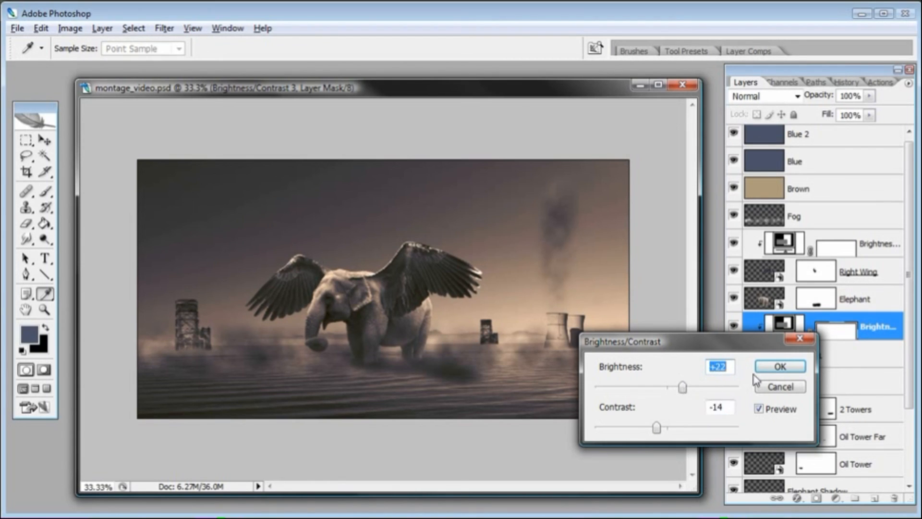
click(781, 366)
key(g)
key(d)
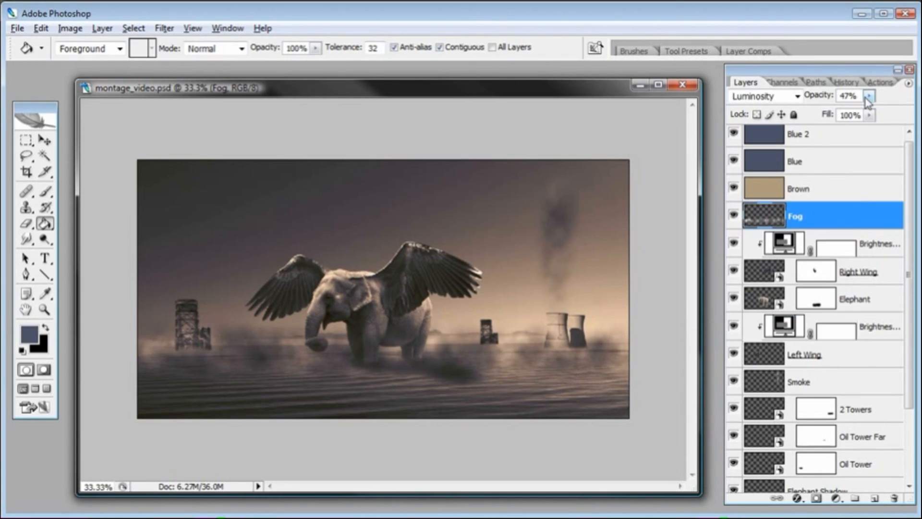
Lower the Fog layer's opacity to 38% and set its blend mode to Soft Light after trying Screen and Overlay
click(869, 96)
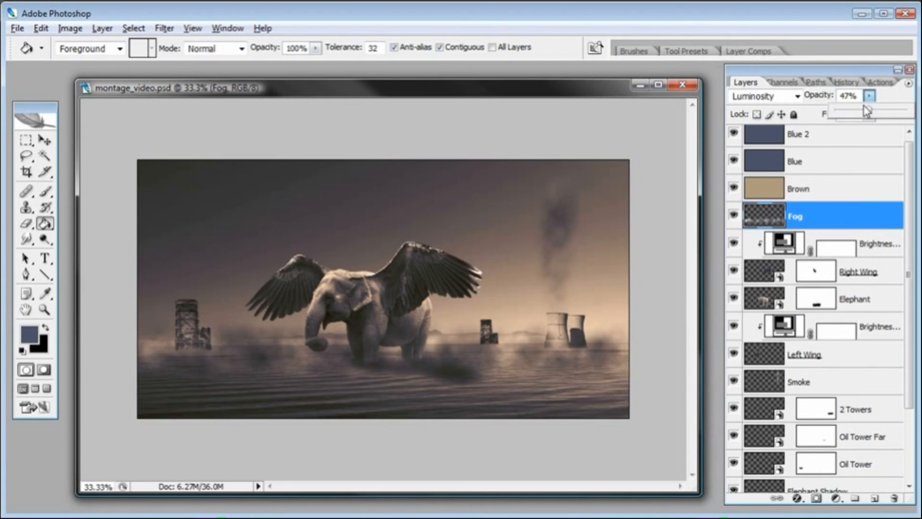
mouse_move(862, 114)
mouse_down()
mouse_move(849, 115)
mouse_move(858, 115)
mouse_up()
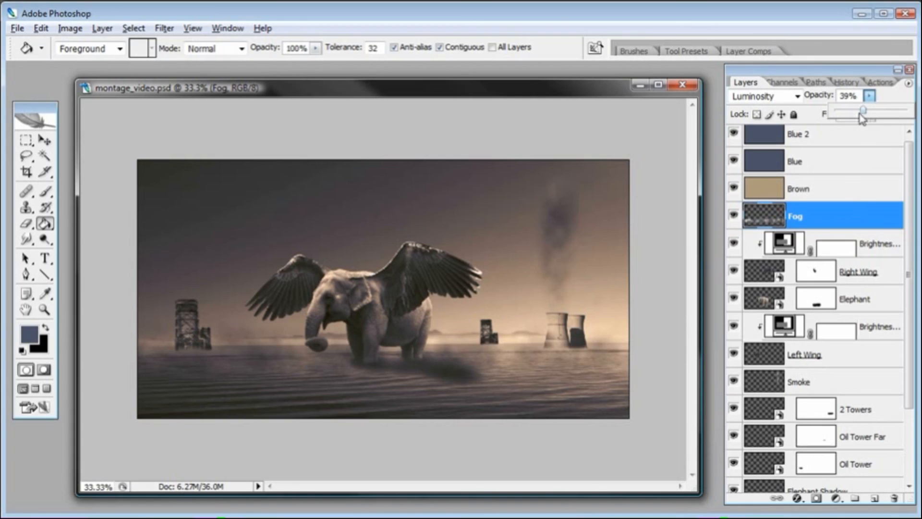
click(798, 97)
click(754, 211)
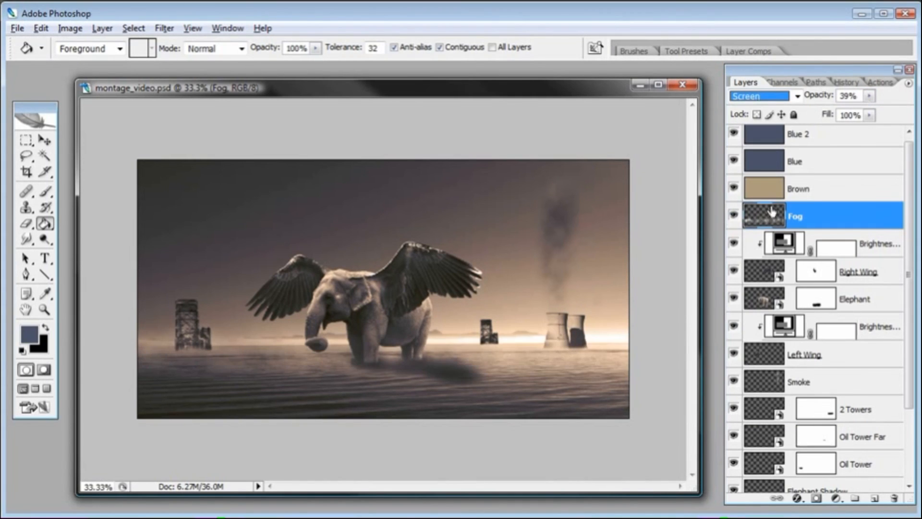
click(798, 96)
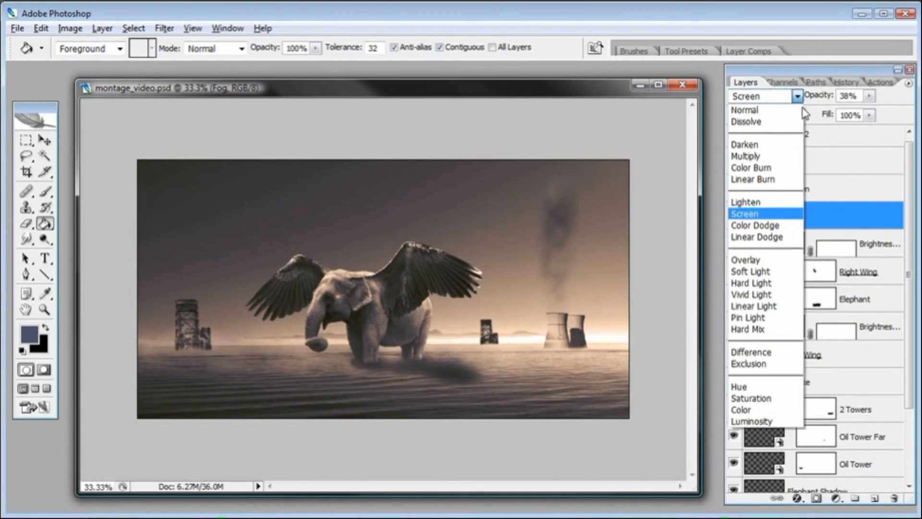
click(765, 260)
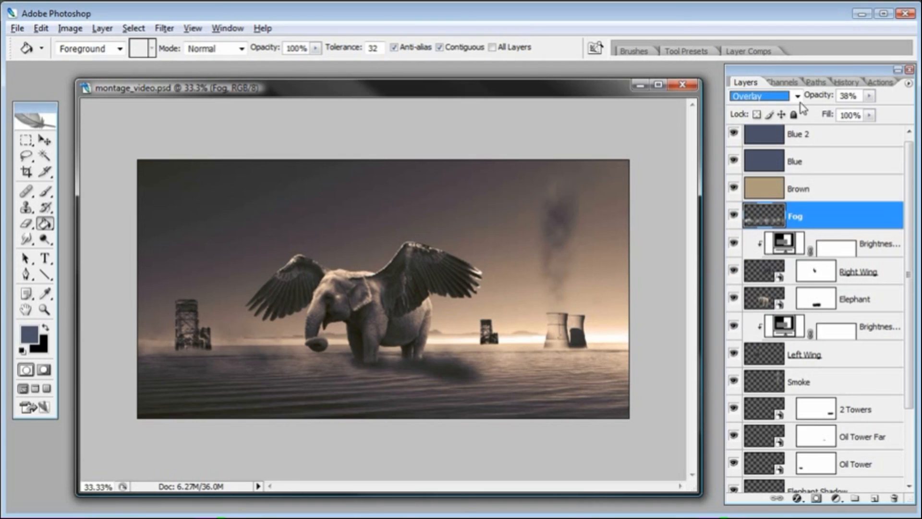
click(798, 96)
click(764, 269)
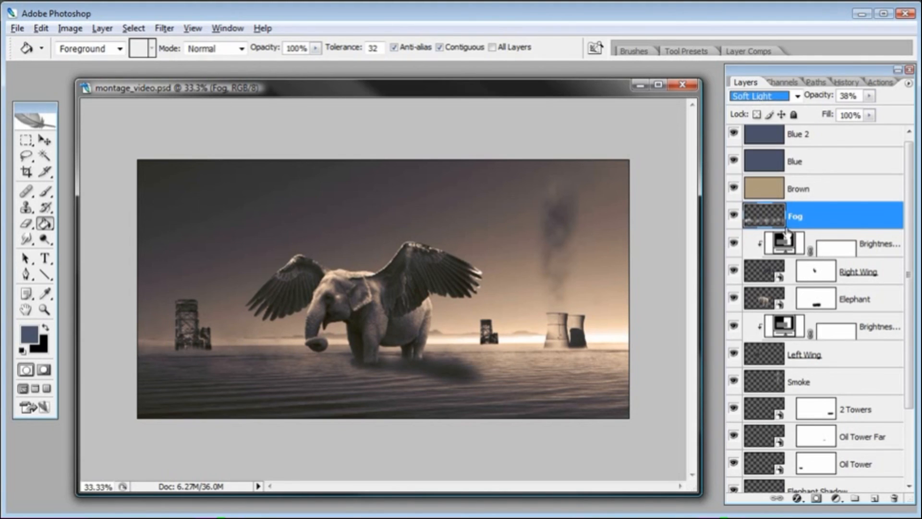